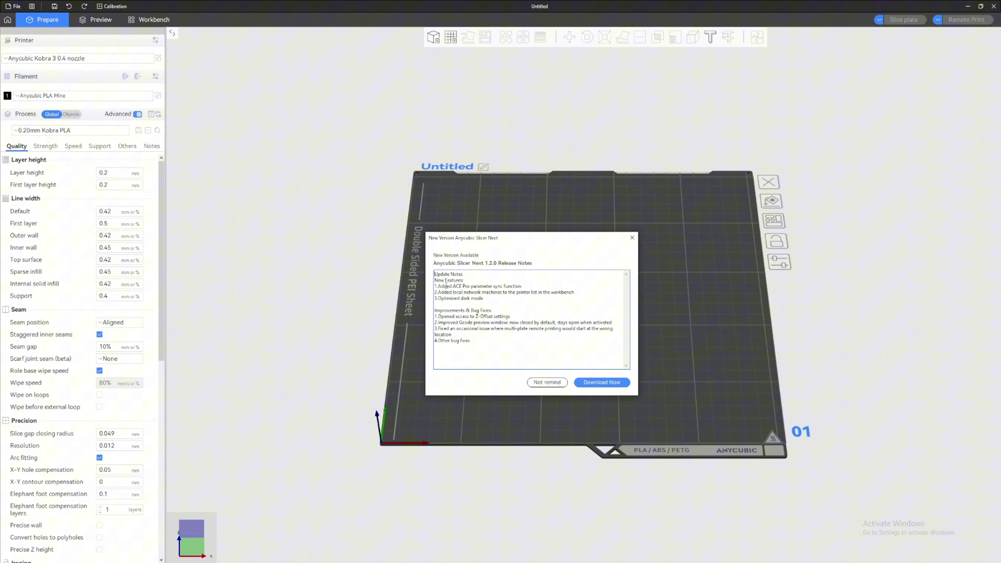
drag(435, 285, 528, 339)
click(528, 337)
drag(523, 339, 493, 302)
click(493, 299)
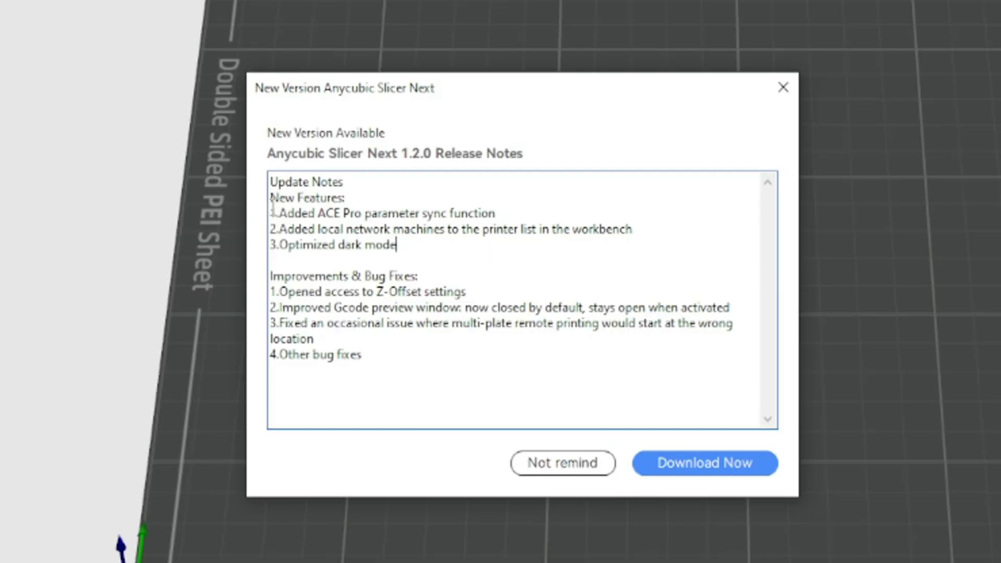
drag(280, 212, 389, 214)
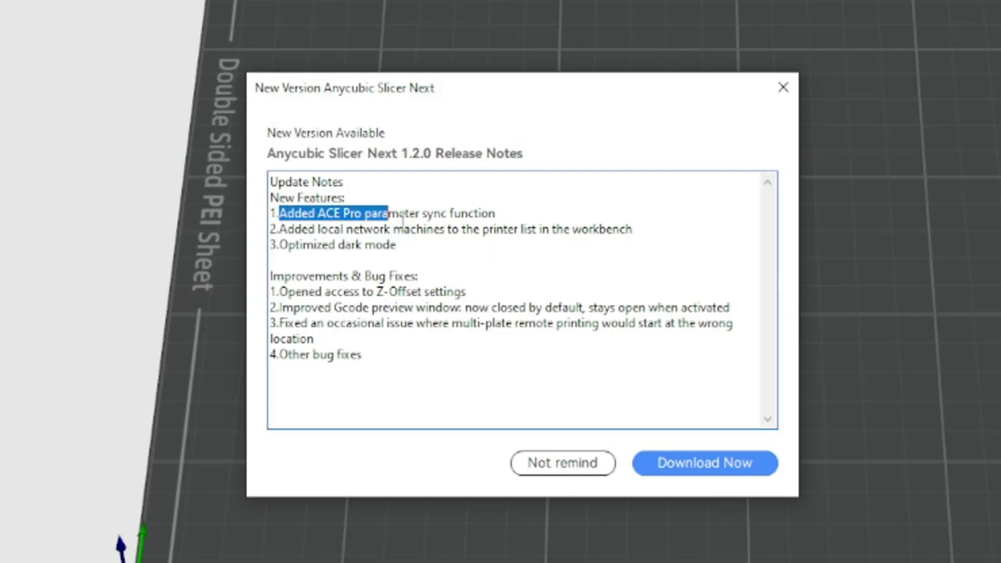
click(434, 216)
click(431, 250)
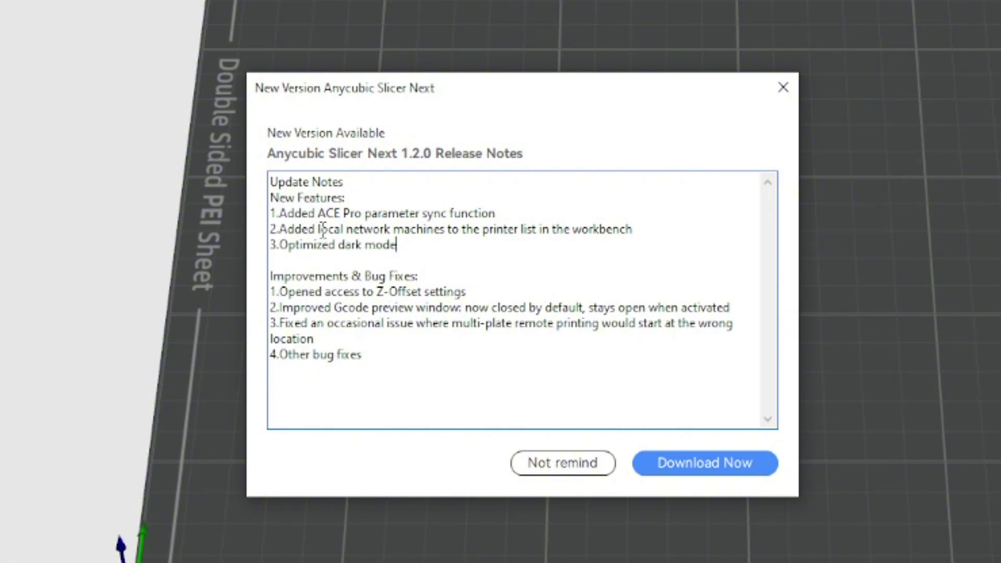
drag(320, 229, 401, 245)
drag(321, 230, 395, 229)
click(395, 230)
click(364, 230)
drag(344, 246, 404, 244)
click(410, 256)
drag(335, 246, 387, 246)
click(415, 255)
drag(272, 276, 381, 275)
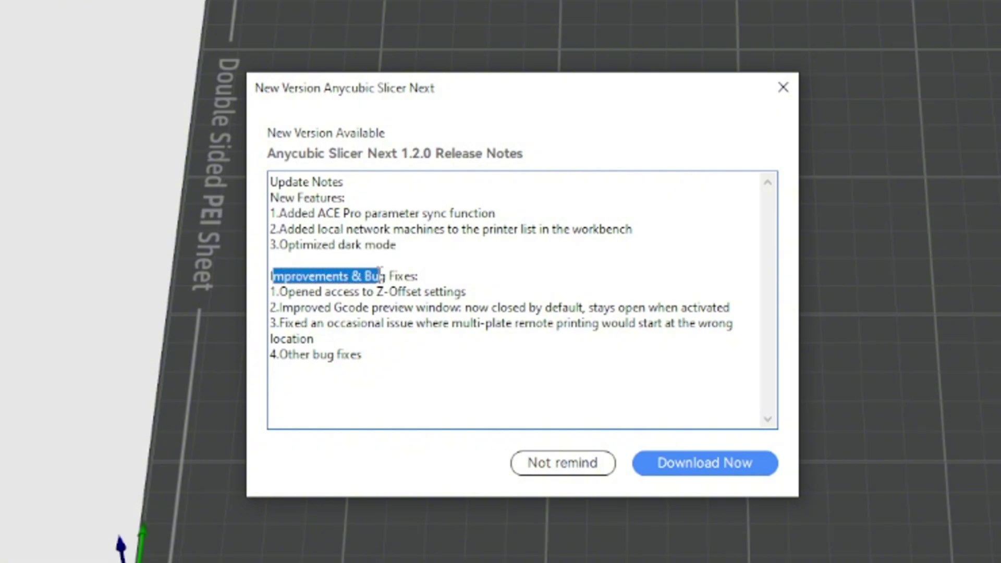
click(386, 273)
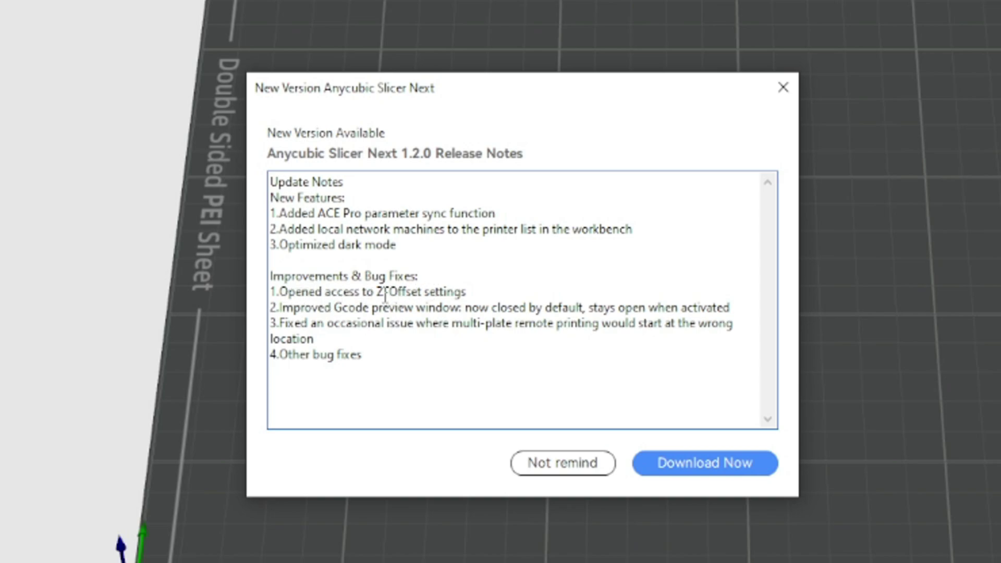
drag(375, 293, 479, 290)
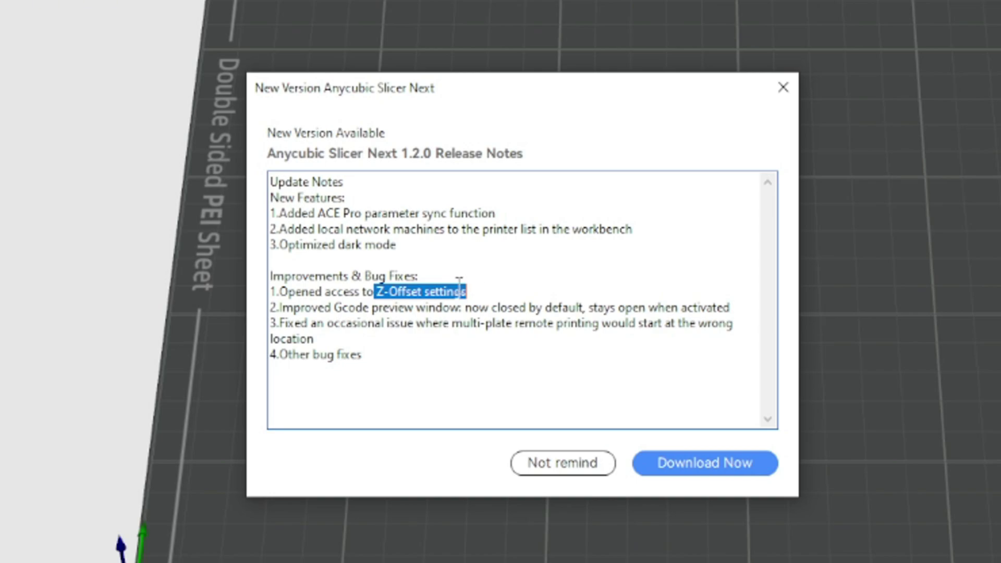
drag(368, 293, 450, 308)
click(395, 276)
drag(372, 293, 494, 291)
click(494, 291)
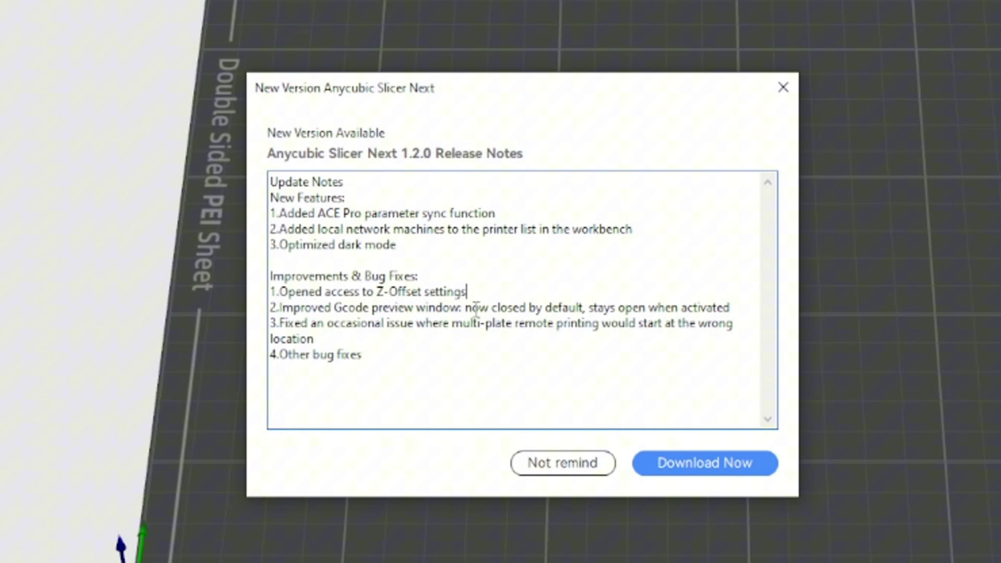
drag(375, 292, 473, 289)
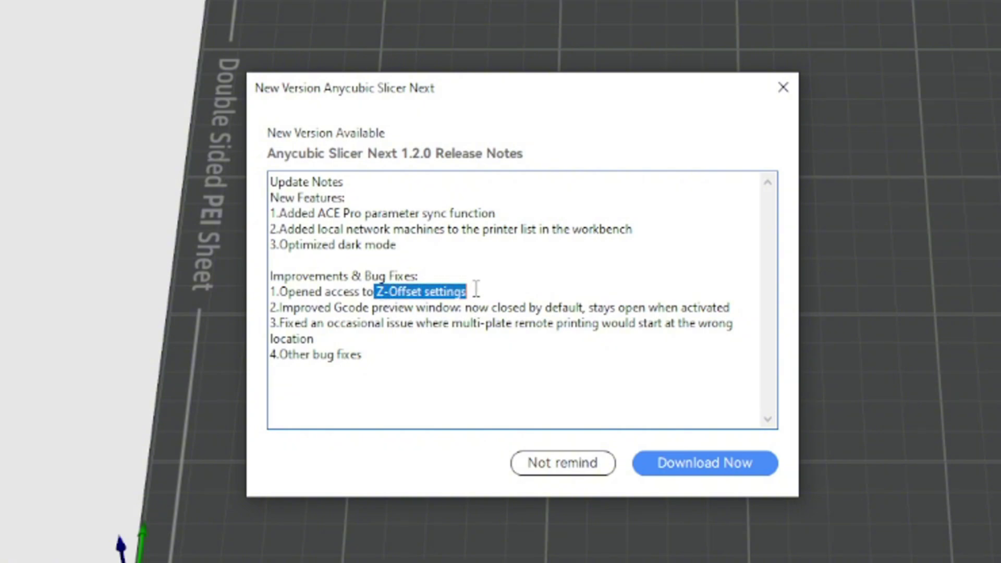
click(470, 287)
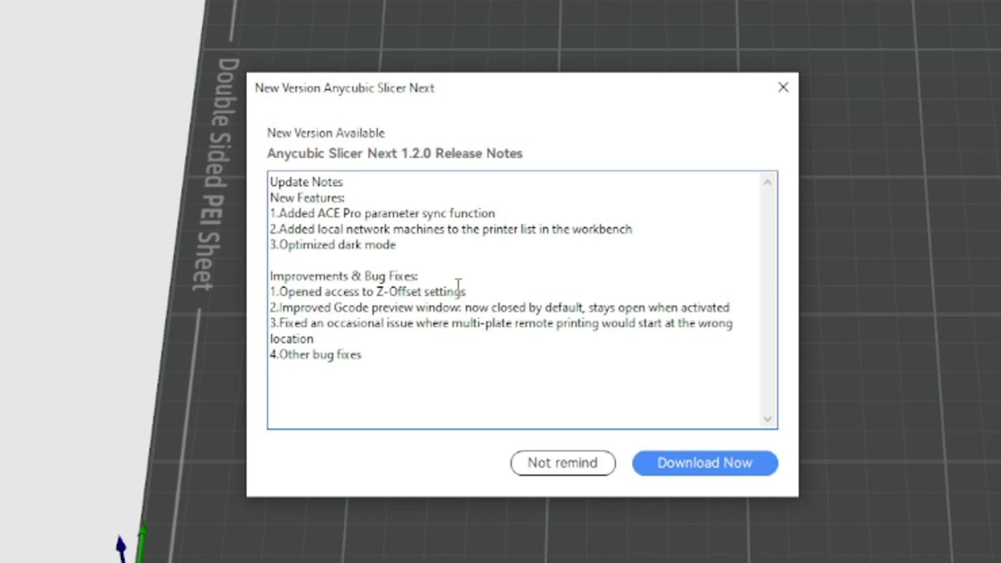
drag(304, 308, 674, 307)
click(426, 308)
click(578, 308)
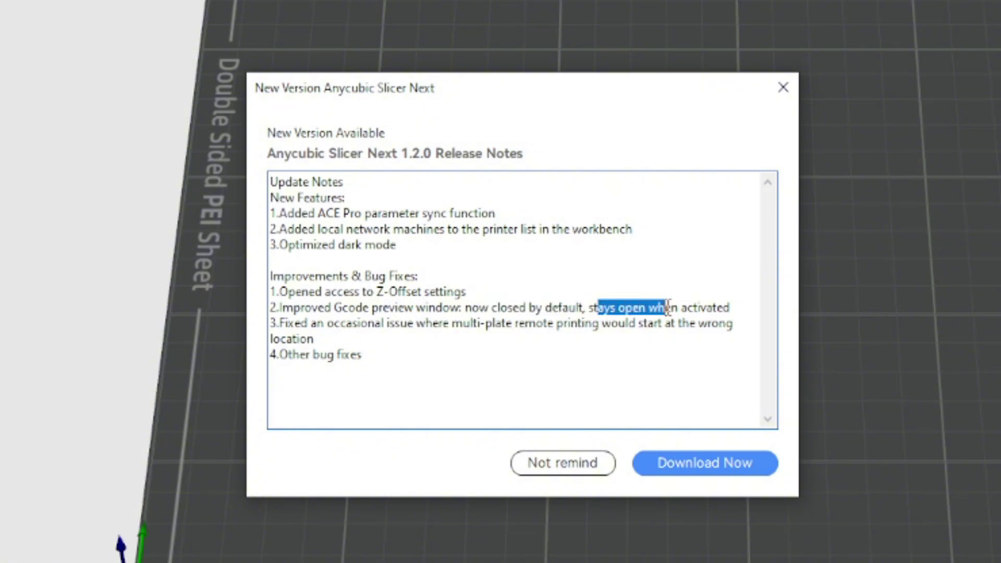
click(680, 308)
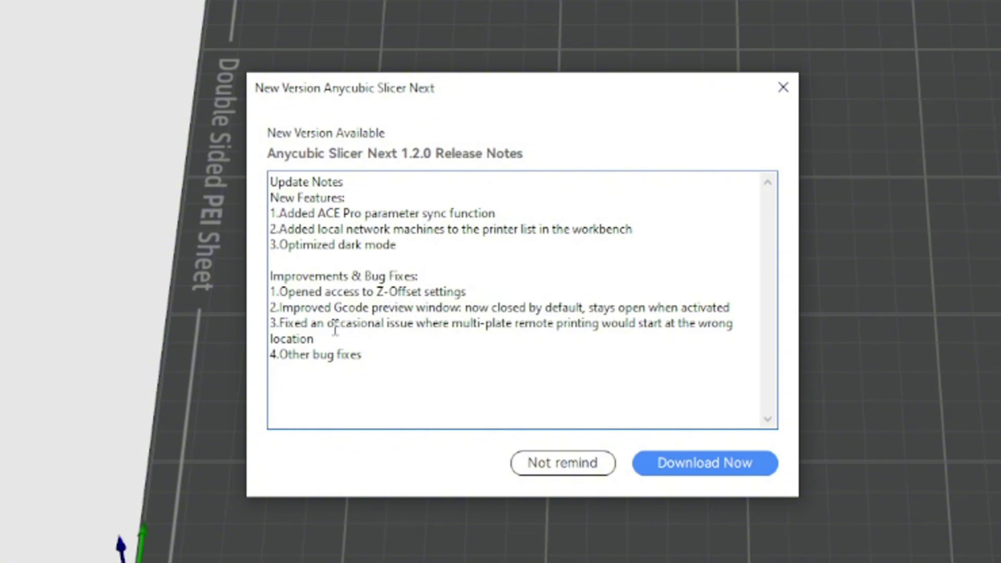
drag(278, 323, 317, 339)
click(317, 339)
click(363, 309)
double_click(465, 324)
click(496, 325)
drag(313, 357, 384, 353)
click(384, 355)
Step: Download the Anycubic Slicer Next 1.2.0 update and install it once the download finishes
click(711, 470)
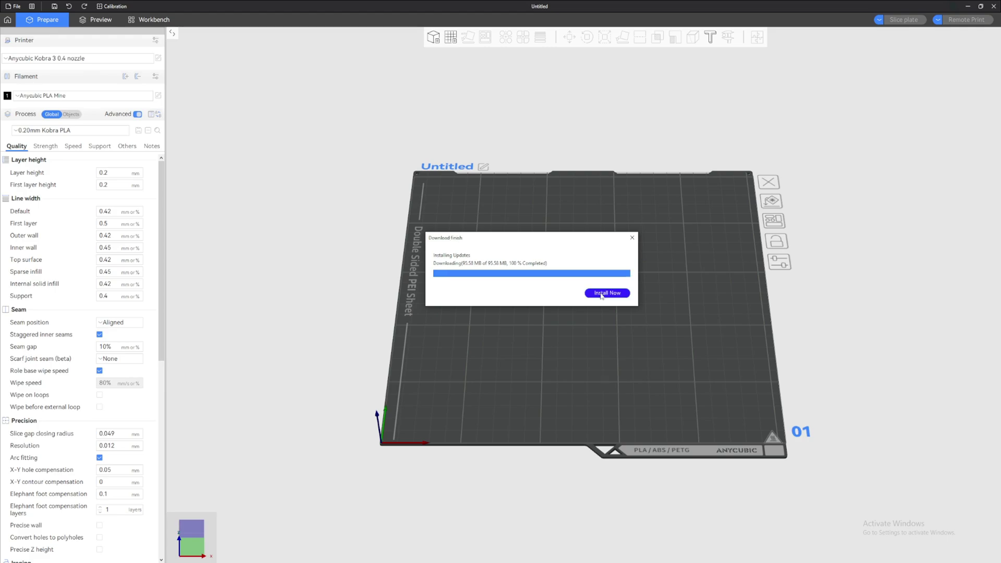
click(602, 294)
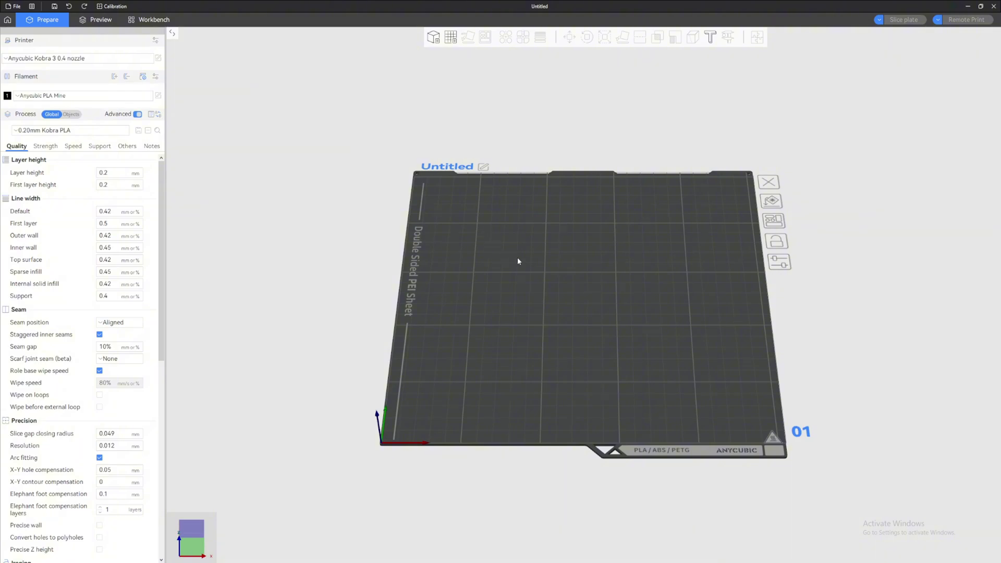
Step: Keep Anycubic PLA Mine as the filament and look through the process strength and quality settings
click(82, 96)
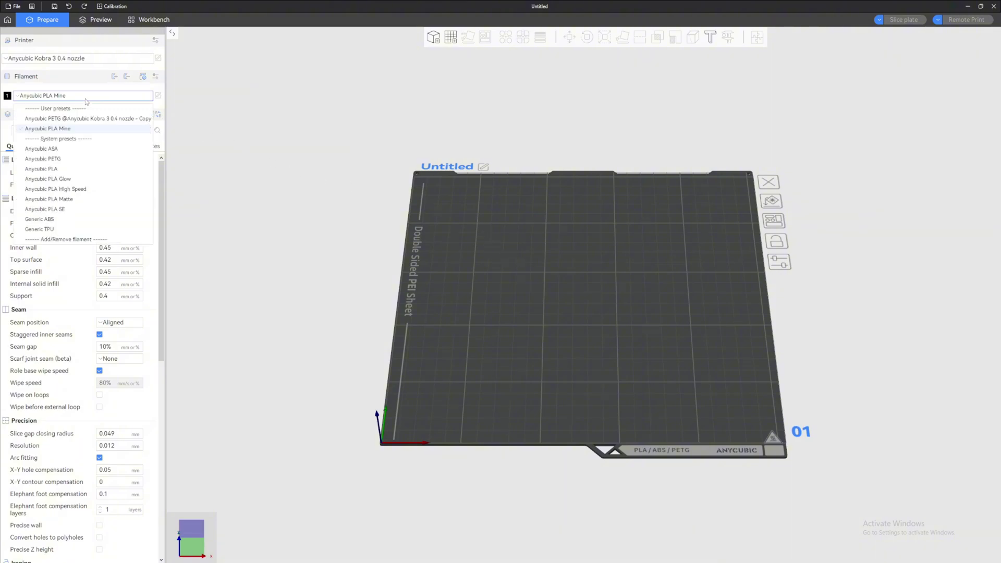
click(89, 128)
click(45, 146)
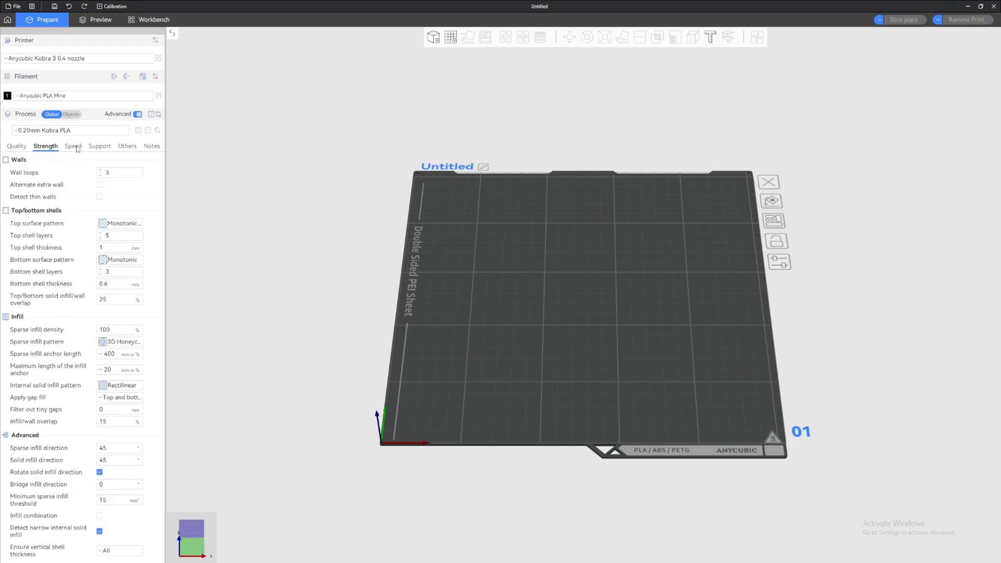
click(16, 146)
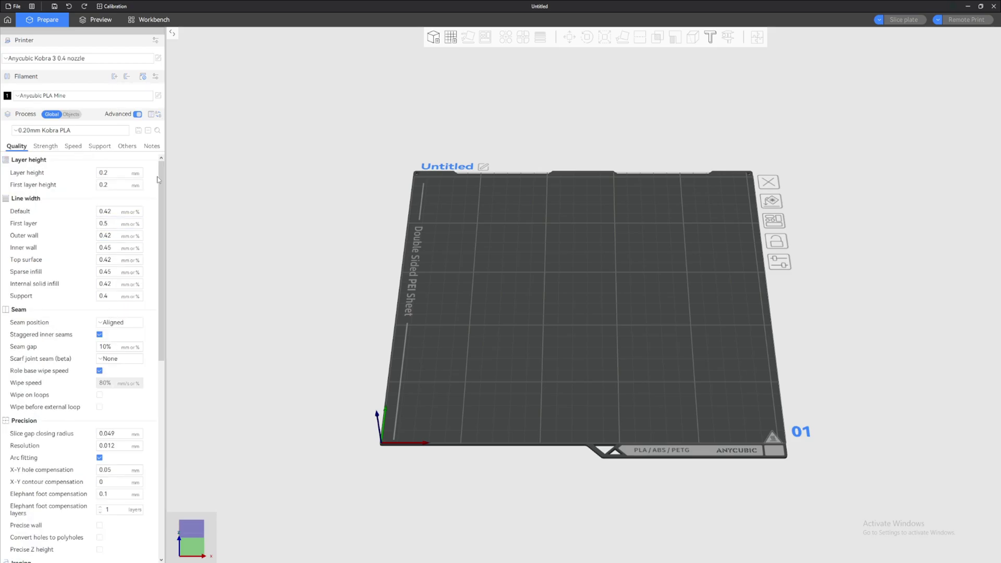
mouse_move(161, 181)
mouse_down()
mouse_move(158, 392)
mouse_move(160, 177)
mouse_up()
Step: Search the process settings for 'z', then clear the search
click(157, 131)
text(z)
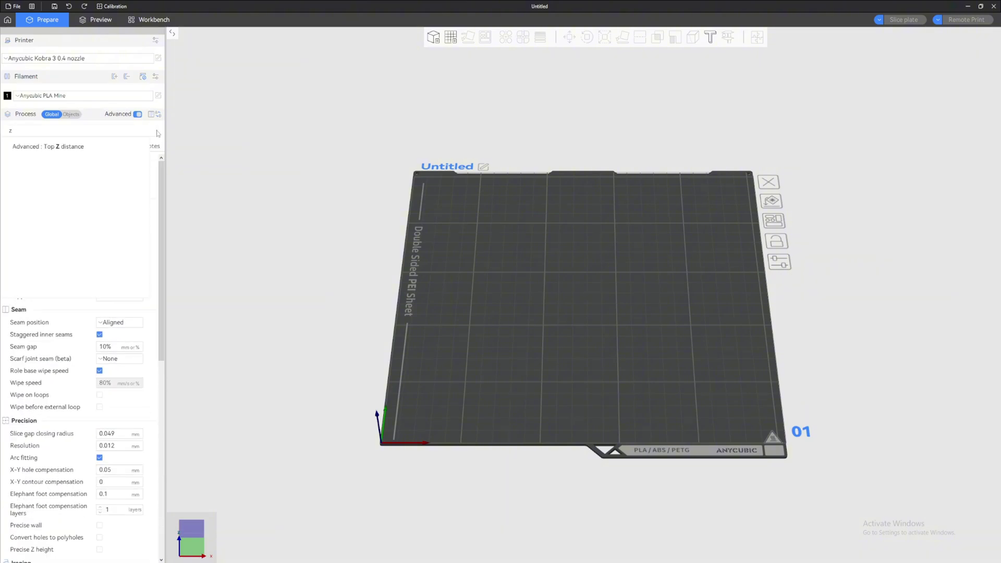
key(BackSpace)
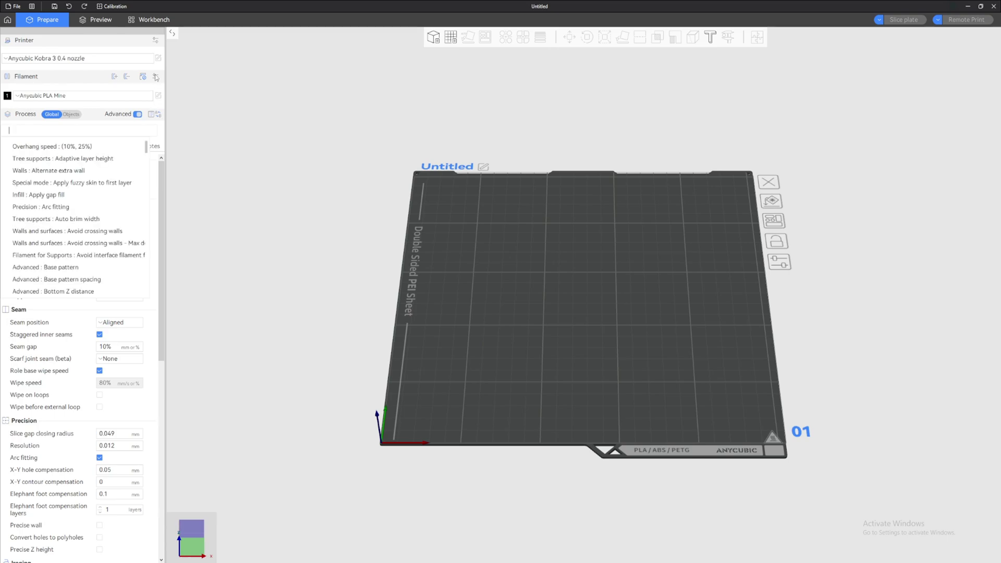
Step: Search the Anycubic PLA Mine filament settings for 'z', then close them
click(159, 97)
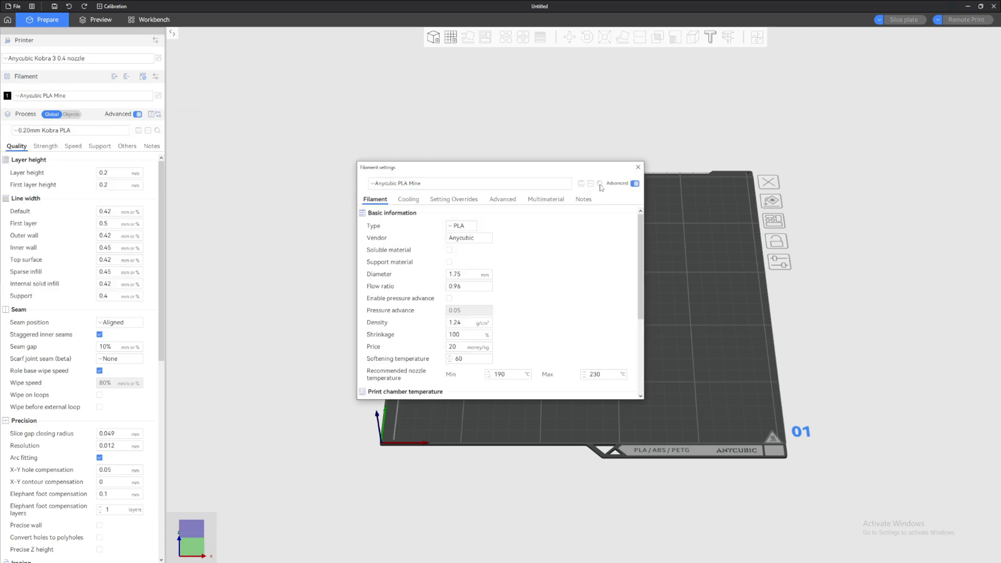
click(600, 186)
text(z)
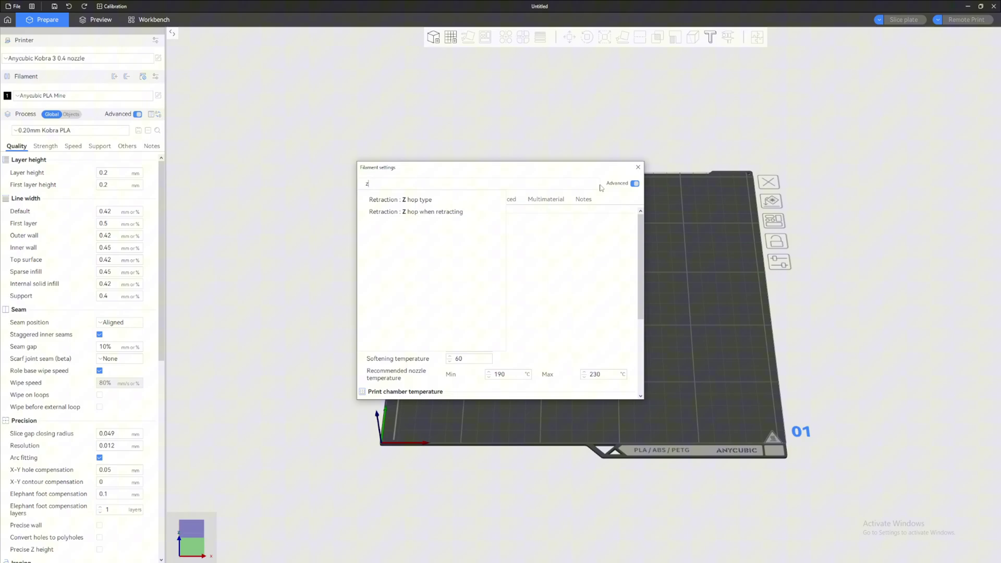
click(638, 167)
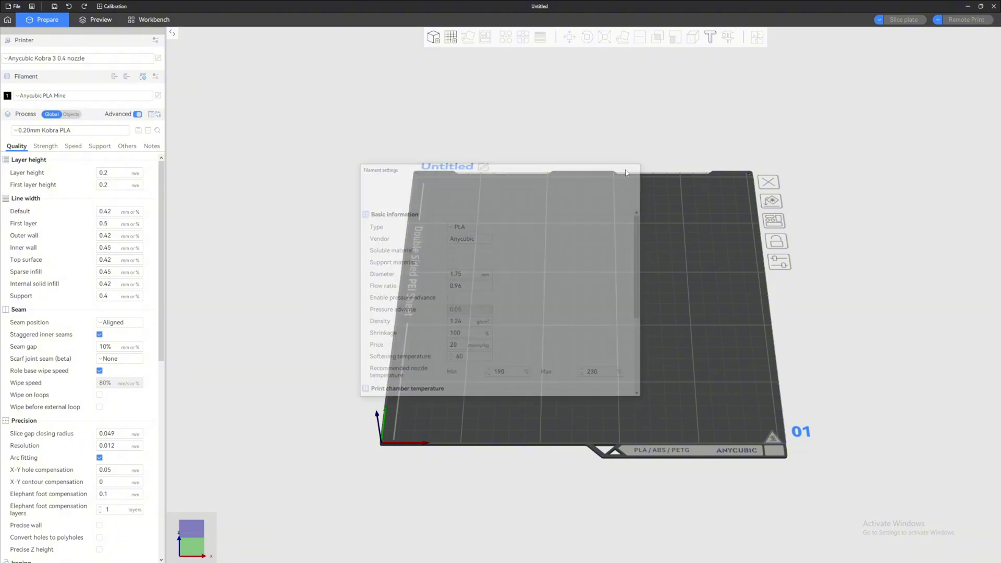
click(158, 58)
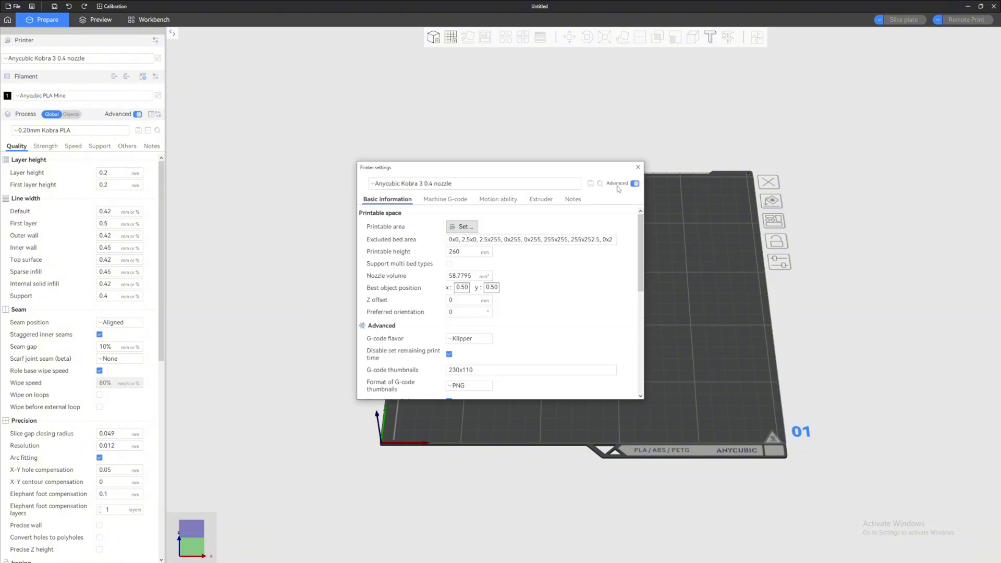
click(601, 184)
text(z)
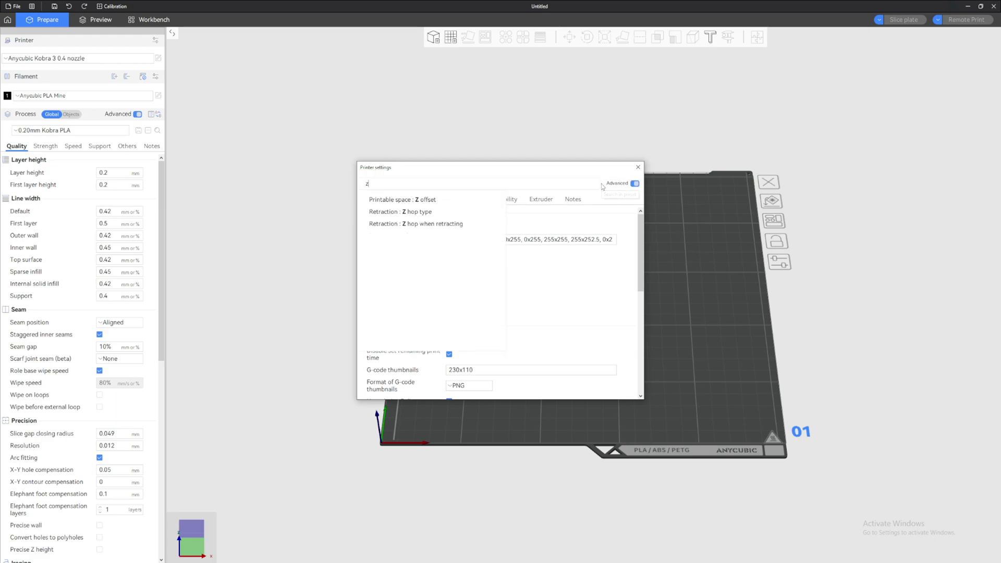
click(414, 201)
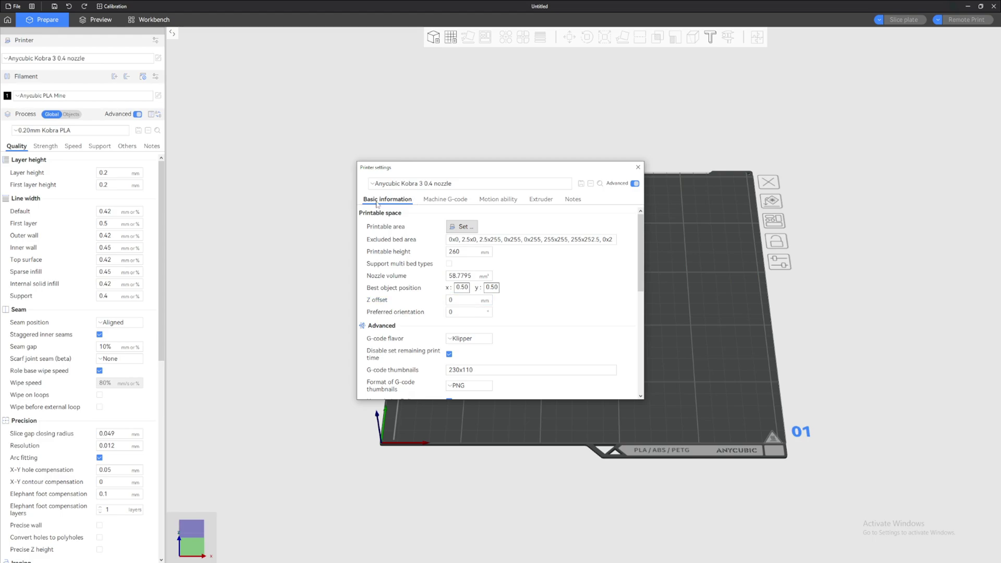
click(638, 167)
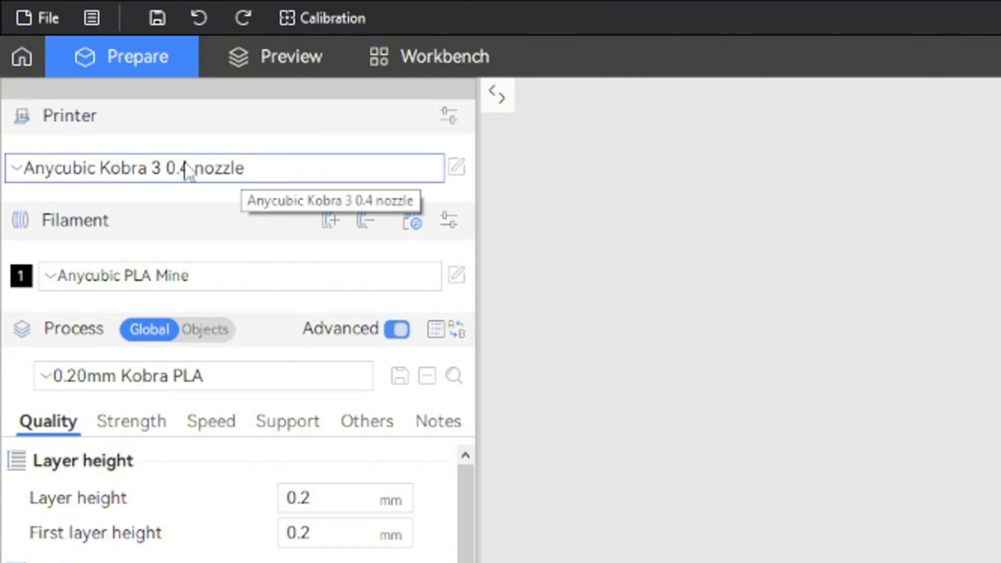
click(459, 167)
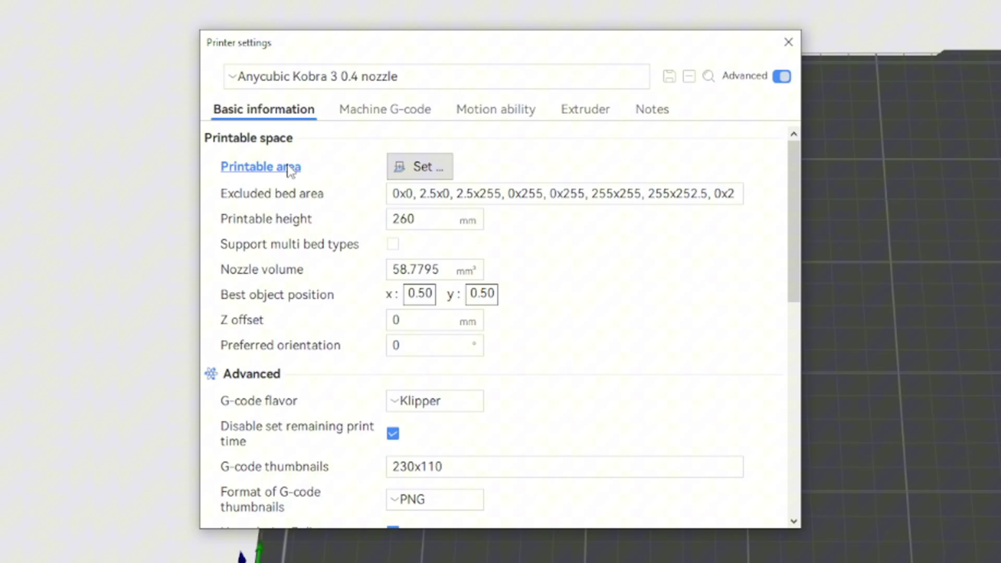
mouse_move(249, 328)
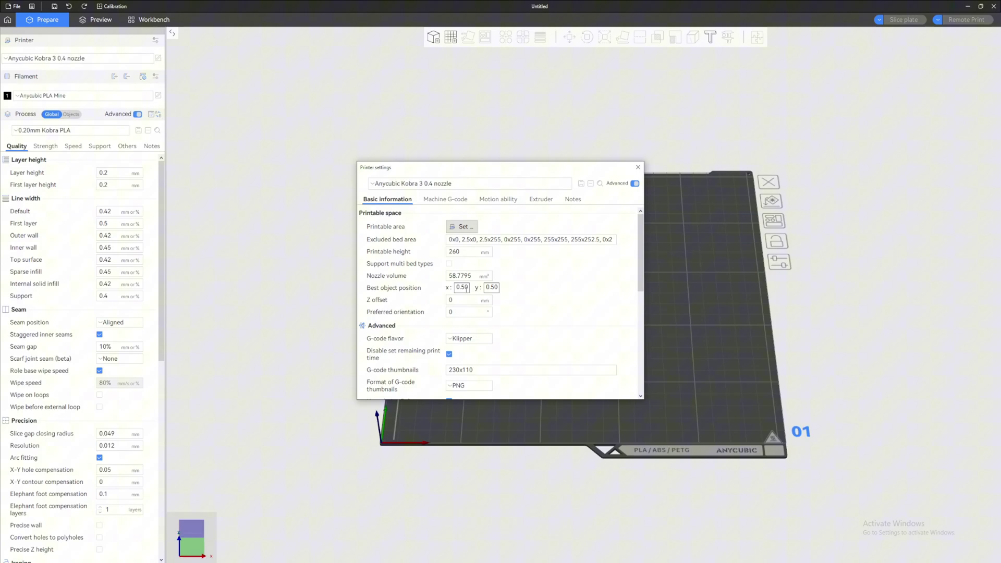
Step: Slice the pumpkin, orbit the preview and limit the layer slider to the bottom layers
click(460, 301)
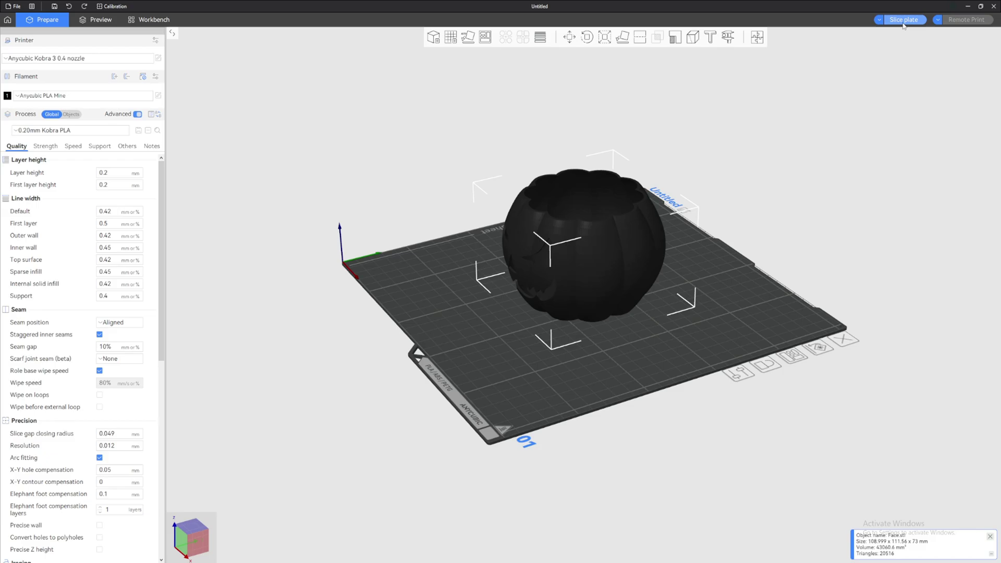
click(903, 21)
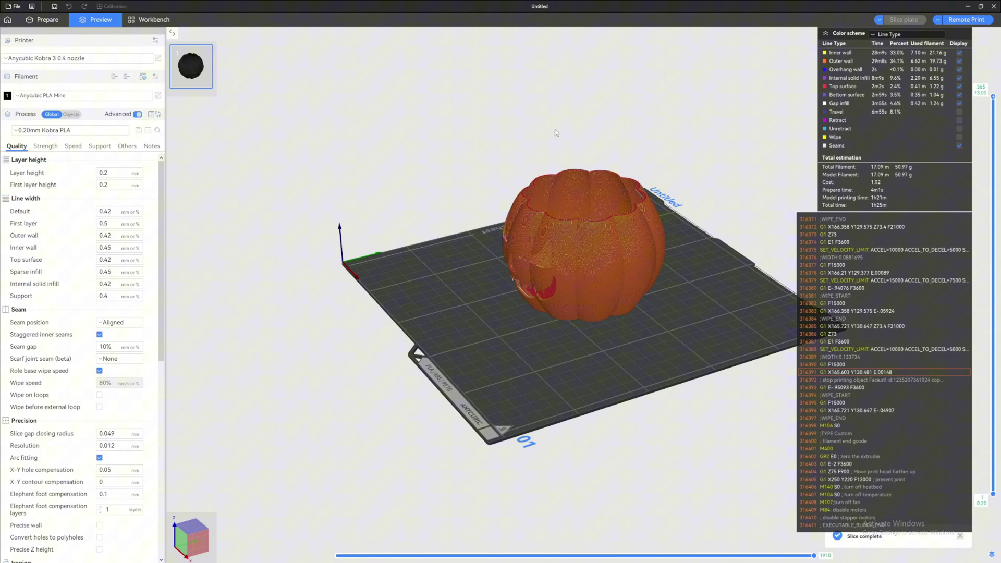
drag(556, 133, 711, 89)
scroll(665, 157, up, 3)
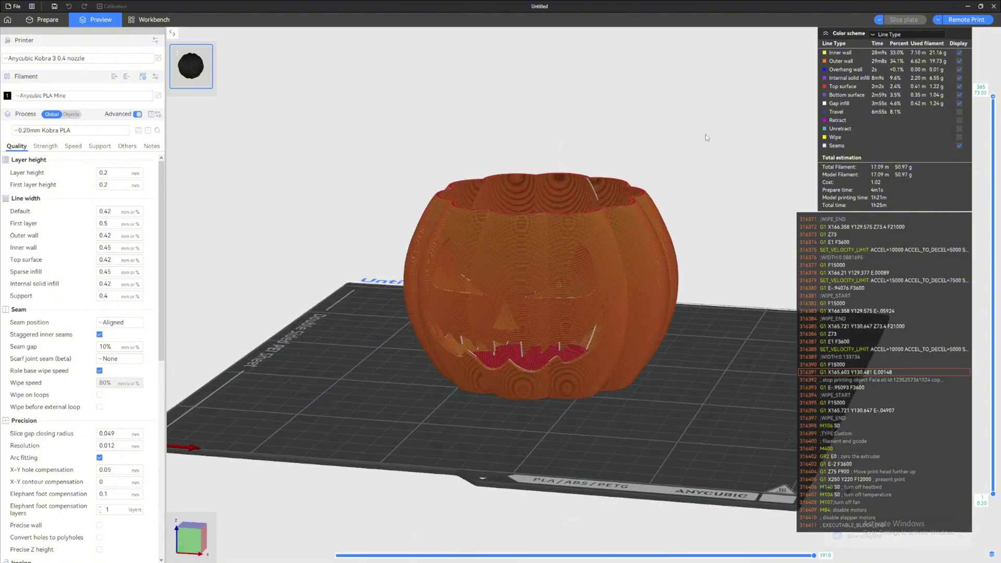
drag(705, 134, 821, 122)
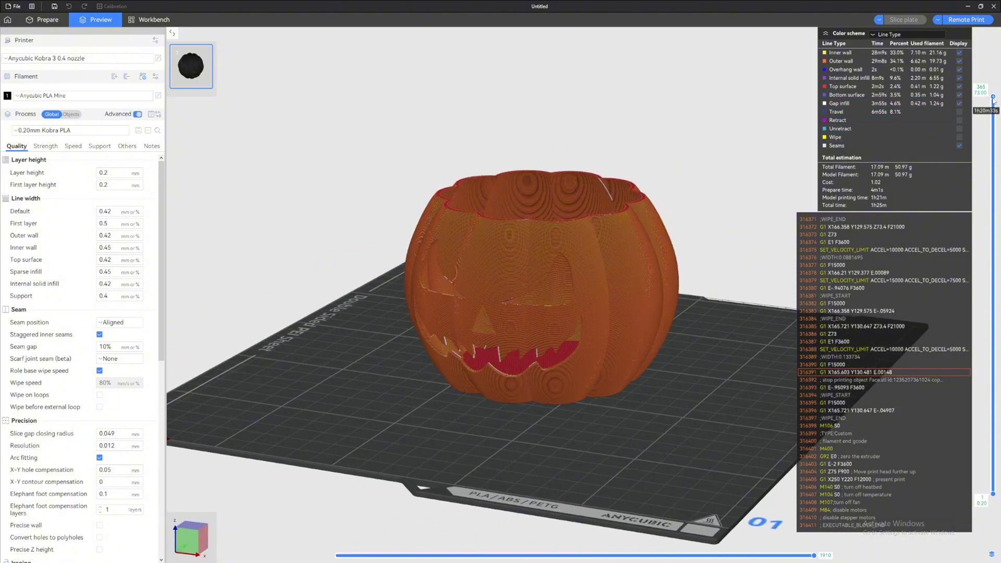
drag(993, 101, 983, 76)
drag(740, 104, 694, 122)
Step: Switch to Prepare and back to Preview, then colour toolpaths by filament, layer height and another scheme
click(54, 23)
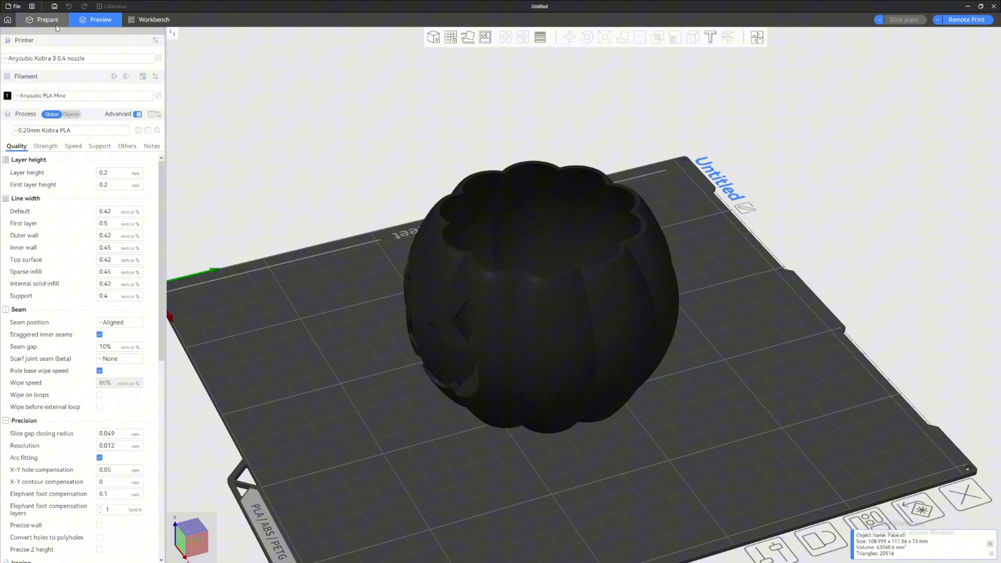
click(100, 19)
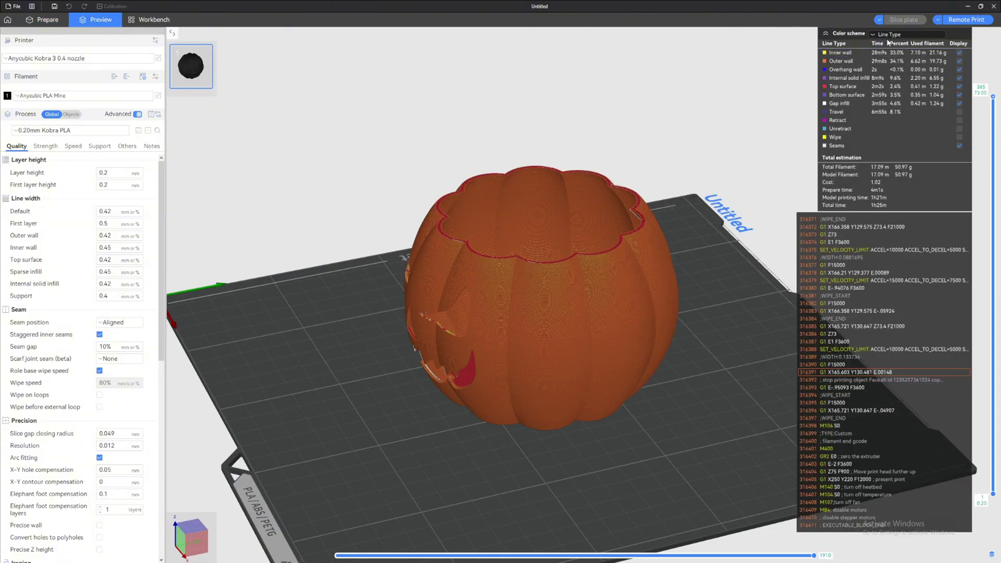
click(907, 34)
click(907, 52)
click(900, 33)
click(906, 68)
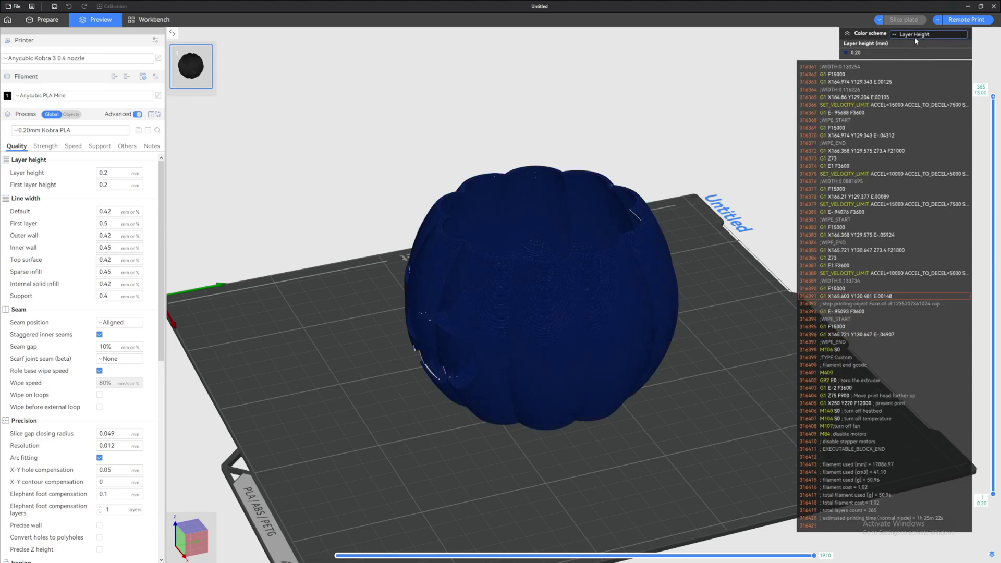
click(915, 36)
click(910, 76)
Step: Colour the preview by Line Type and return to the Prepare view
click(921, 37)
click(919, 46)
click(48, 20)
Step: Tick Enable Dark Mode in Preferences and close the dialog
click(32, 6)
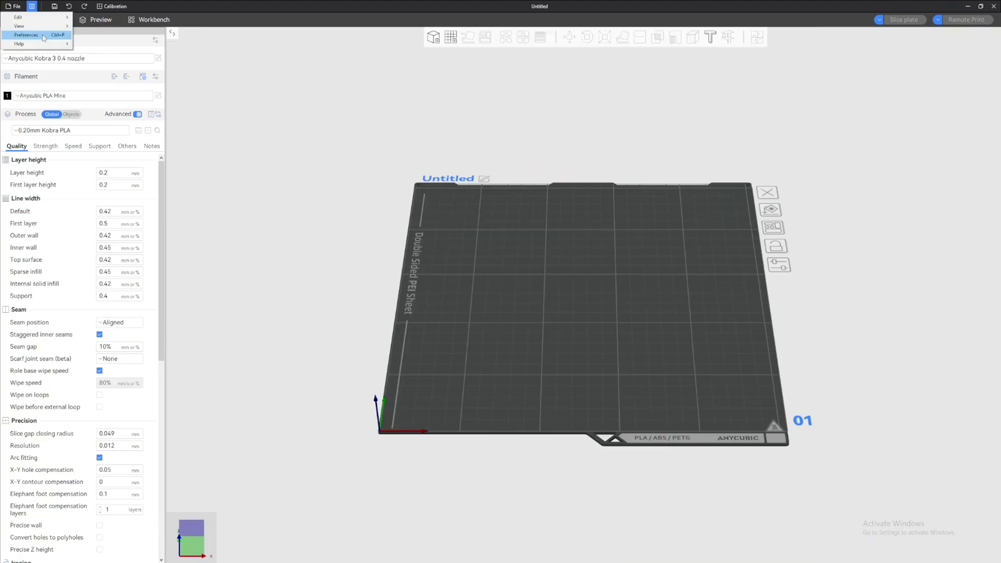
click(32, 37)
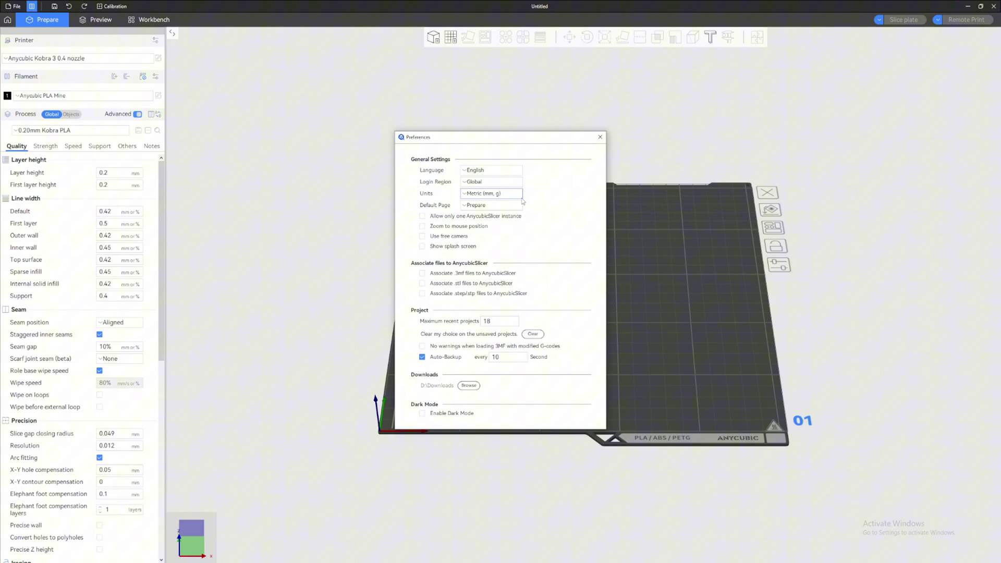
click(431, 412)
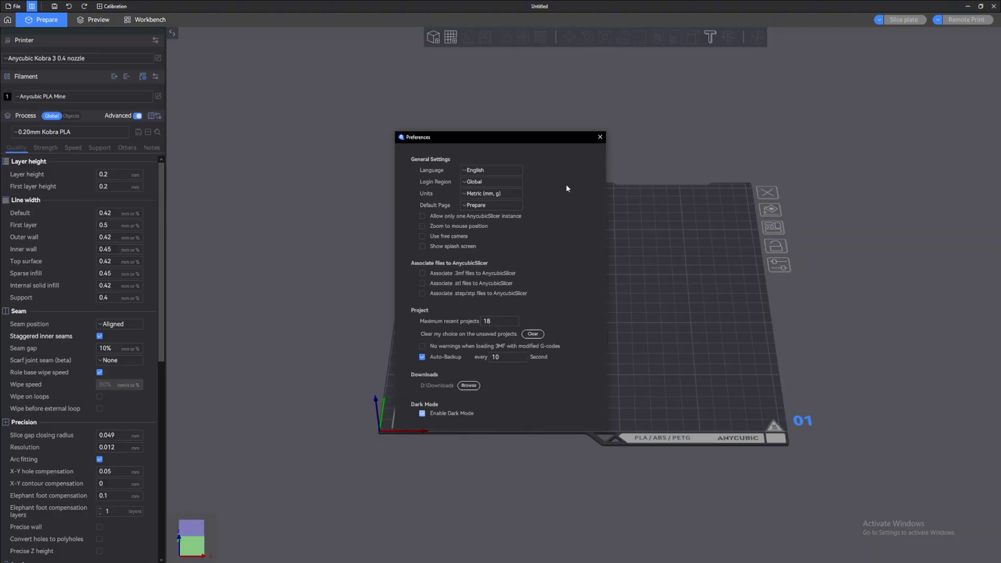
click(600, 137)
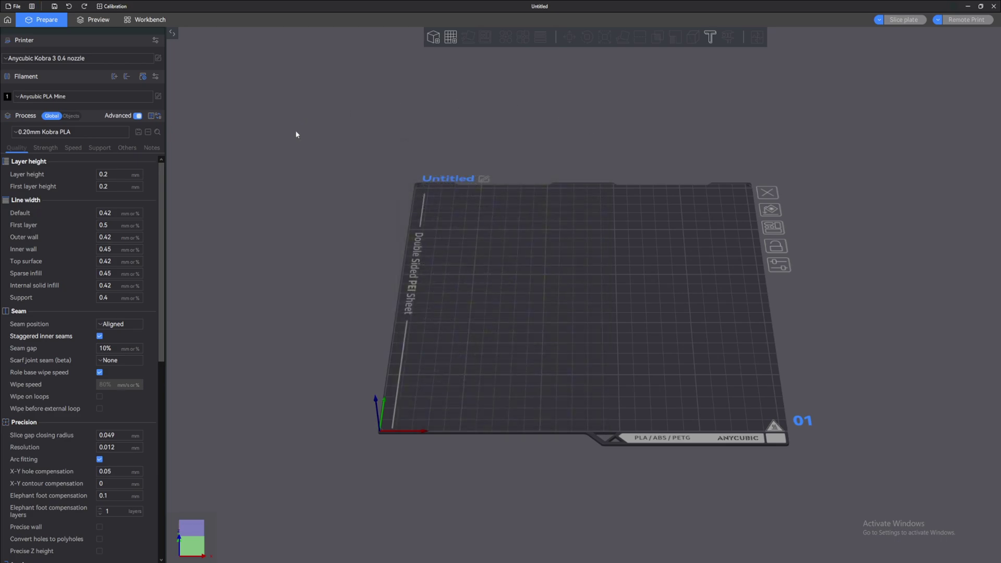
drag(292, 134, 569, 252)
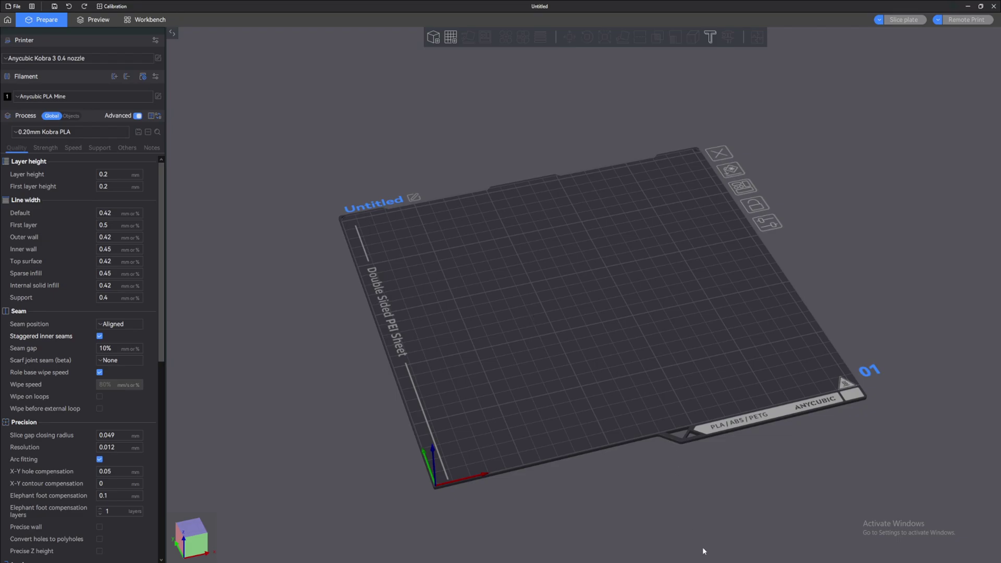
mouse_move(520, 267)
mouse_down()
mouse_move(505, 264)
mouse_move(514, 262)
mouse_up()
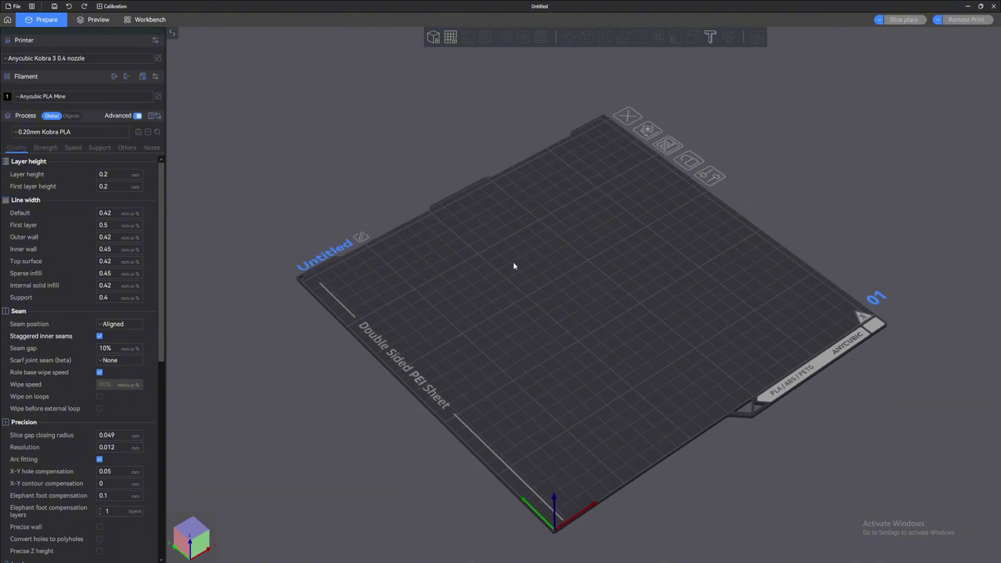